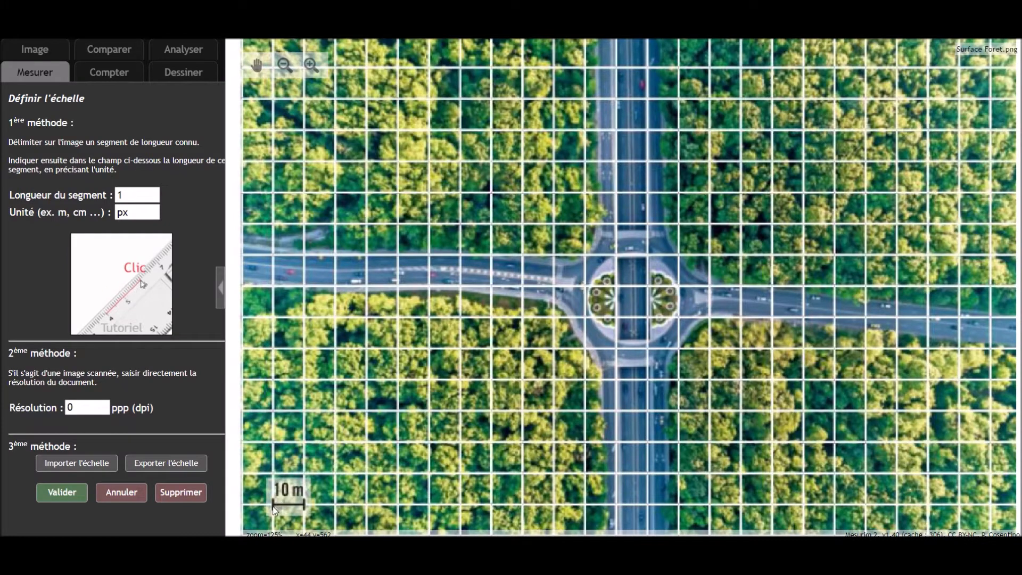
# - Define the image scale by tracing the 10 m scale bar and setting the segment length to 10 with unit m
pyautogui.moveTo(273, 504); pyautogui.dragTo(298, 508)
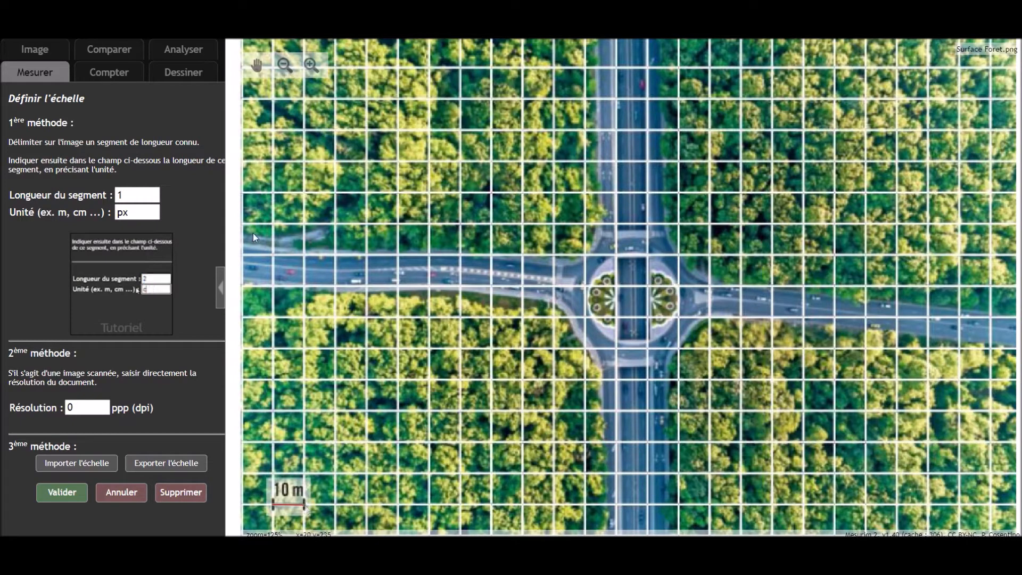
pyautogui.click(149, 197)
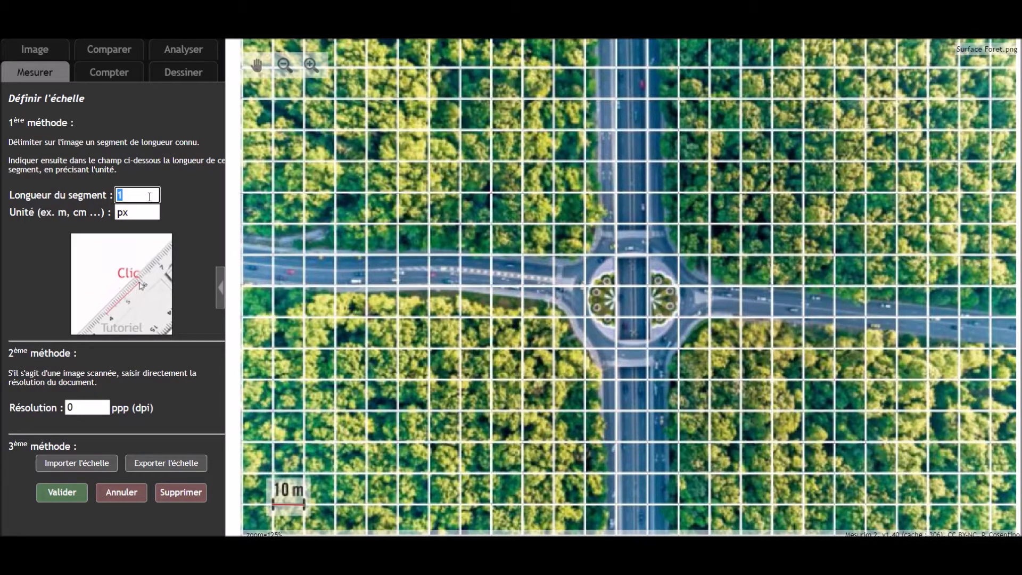
pyautogui.write('10')
pyautogui.click(137, 216)
pyautogui.write('6')
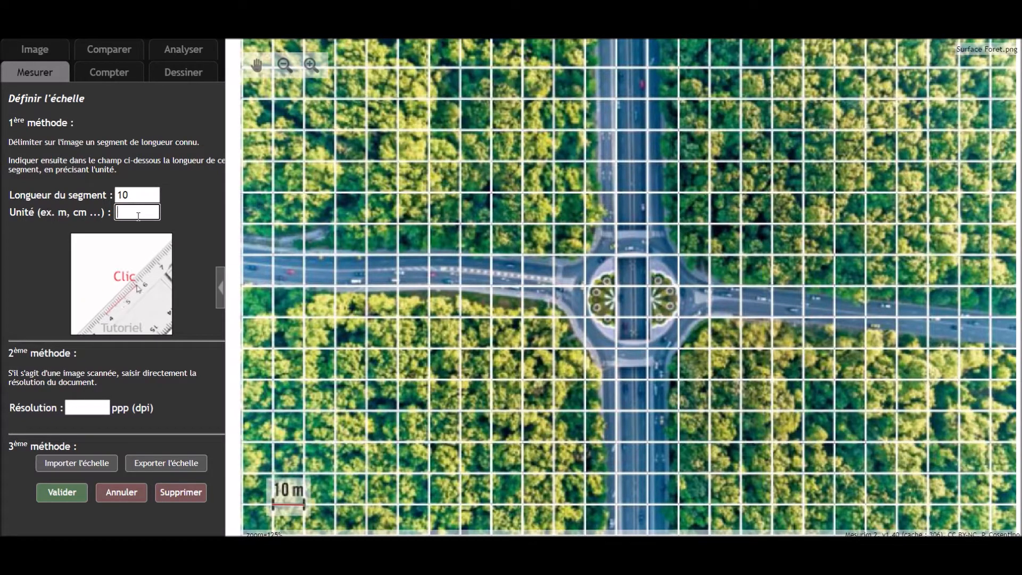
pyautogui.press('BackSpace')
pyautogui.write('m')
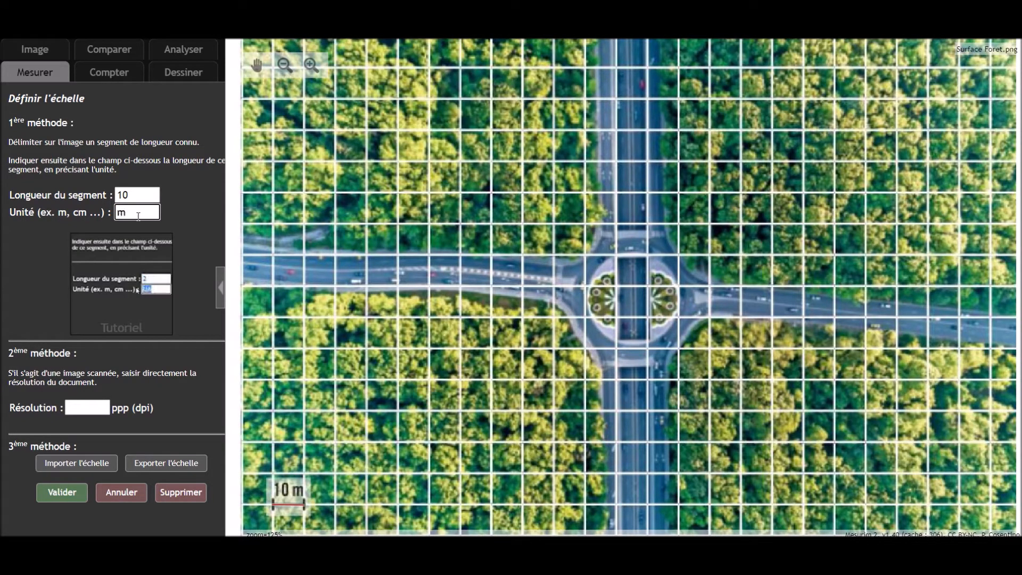
pyautogui.click(68, 495)
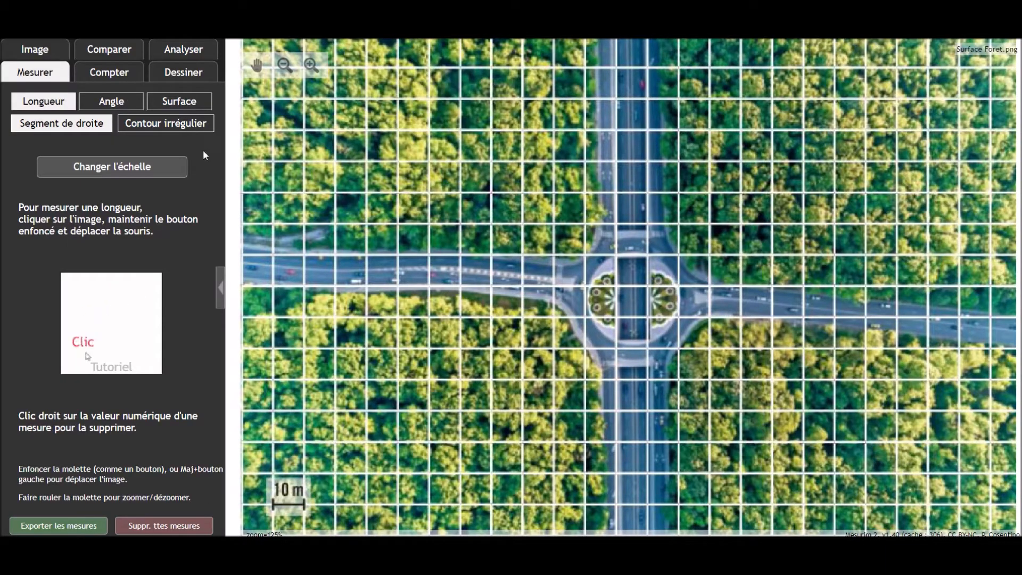
# - Measure the initial forest surface with a rectangle covering the whole gridded photo
pyautogui.click(179, 103)
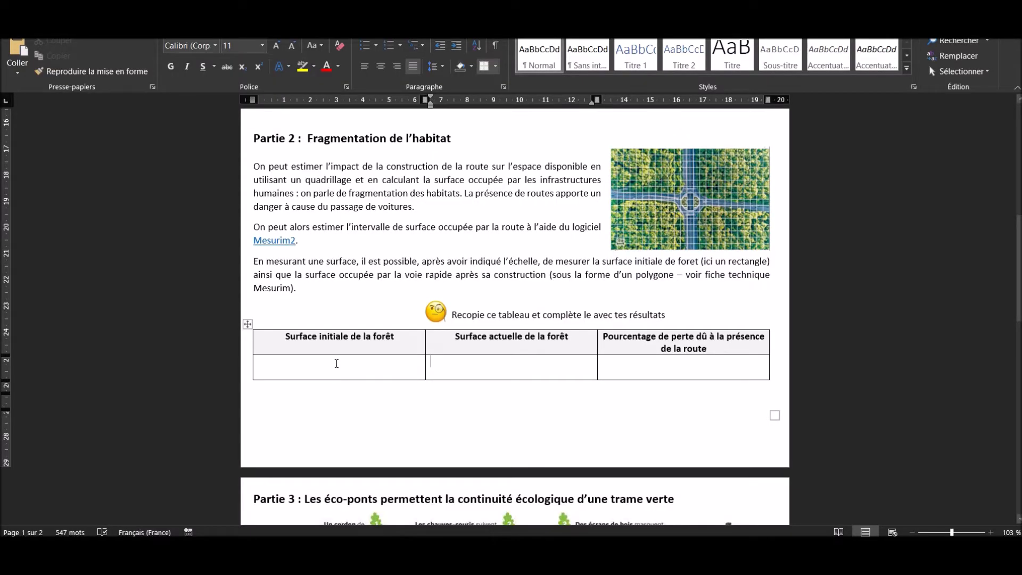
pyautogui.click(336, 365)
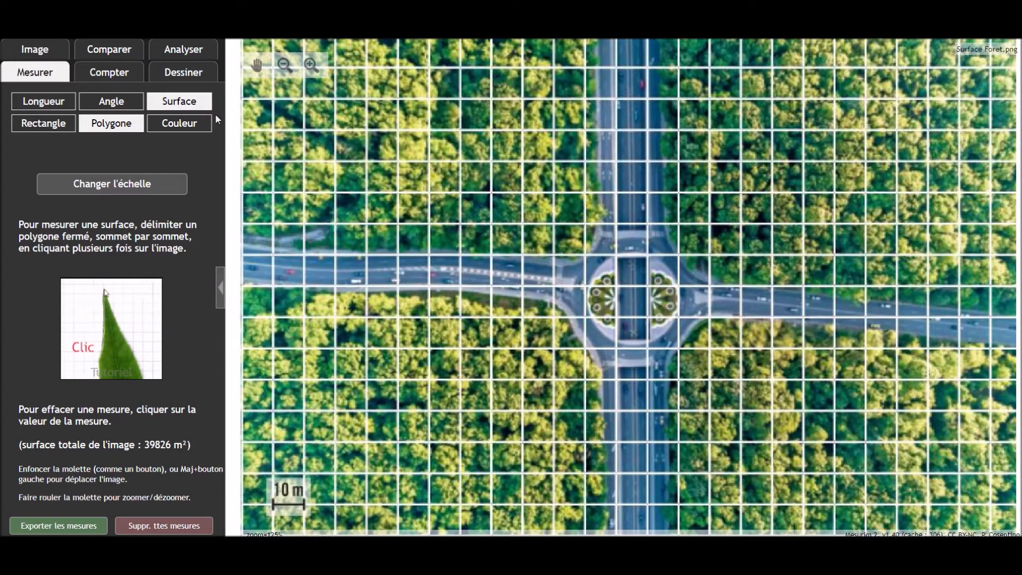
pyautogui.click(55, 128)
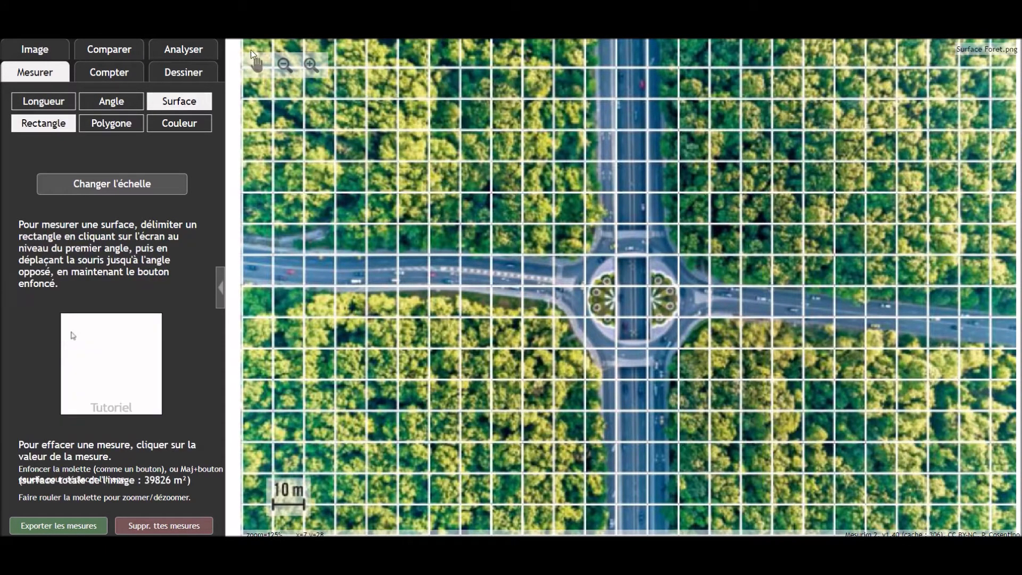
pyautogui.moveTo(244, 39); pyautogui.dragTo(1017, 531)
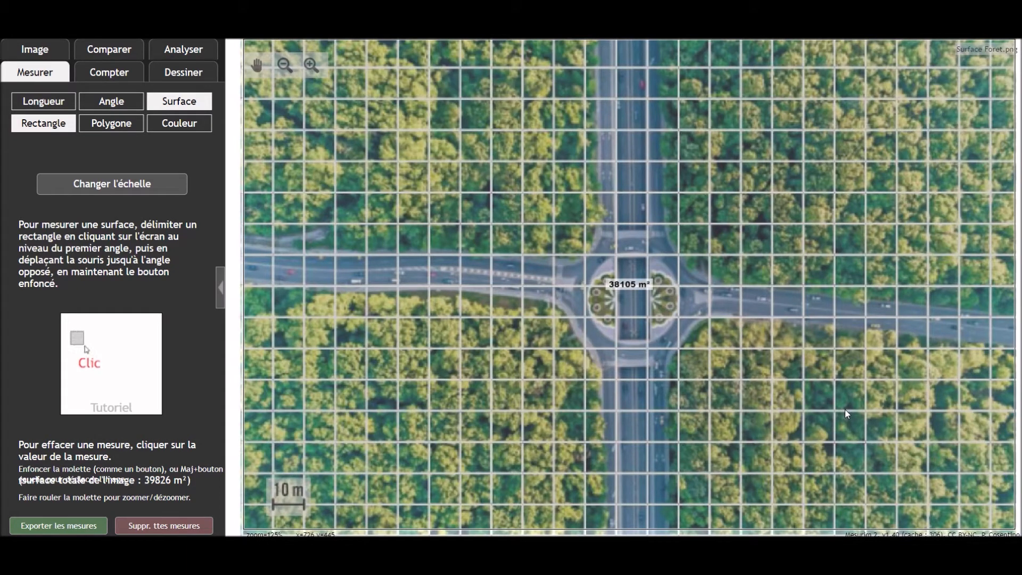
# - Switch to the Word document and enter 38105 under "Surface initiale de la forêt" in the results table
pyautogui.click(511, 559)
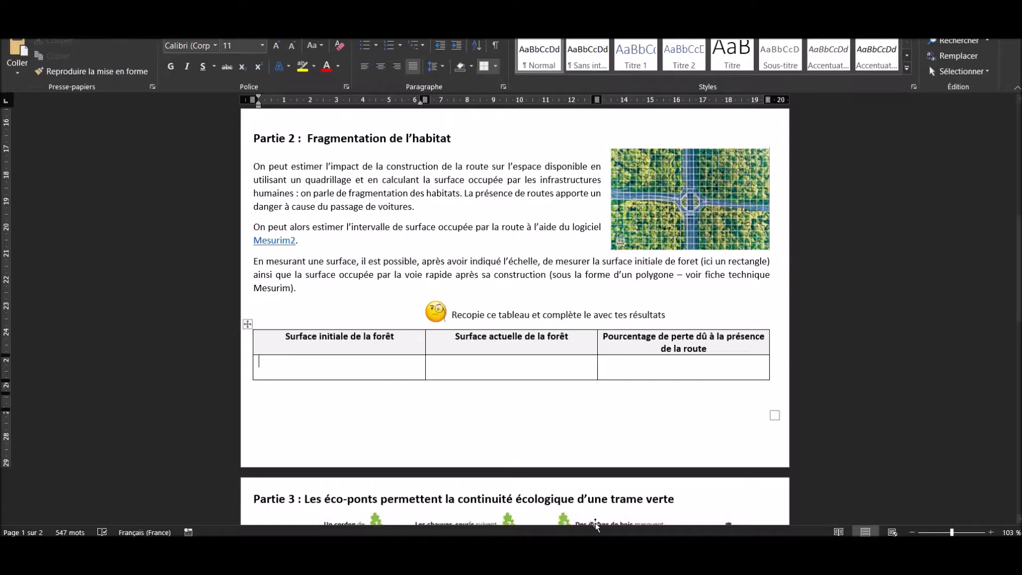
pyautogui.write('38105')
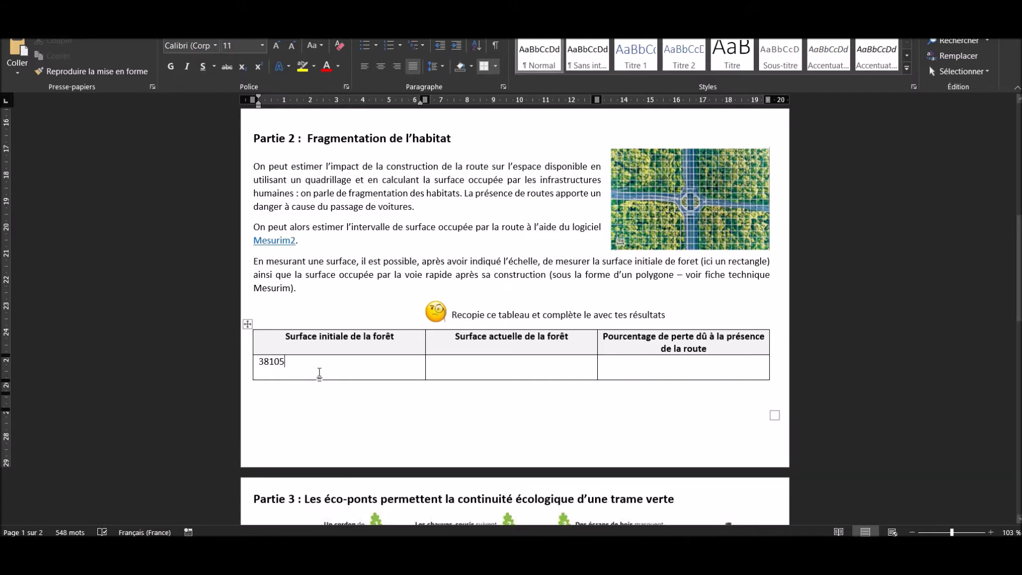
# - Return to Mesurim2 and measure the photo's lower-left forest block with a closed polygon following the road edges and image borders
pyautogui.click(512, 559)
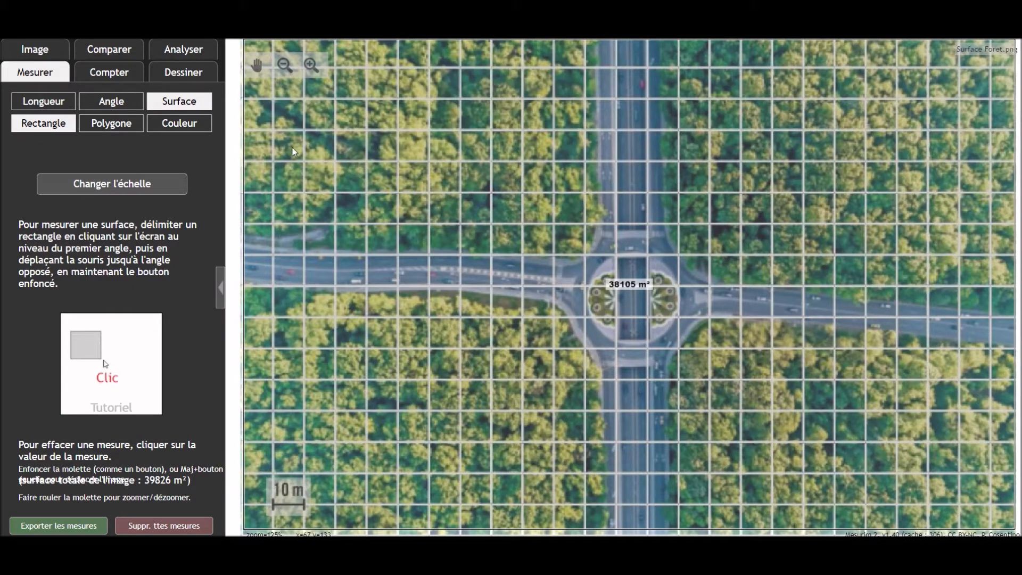
pyautogui.click(134, 127)
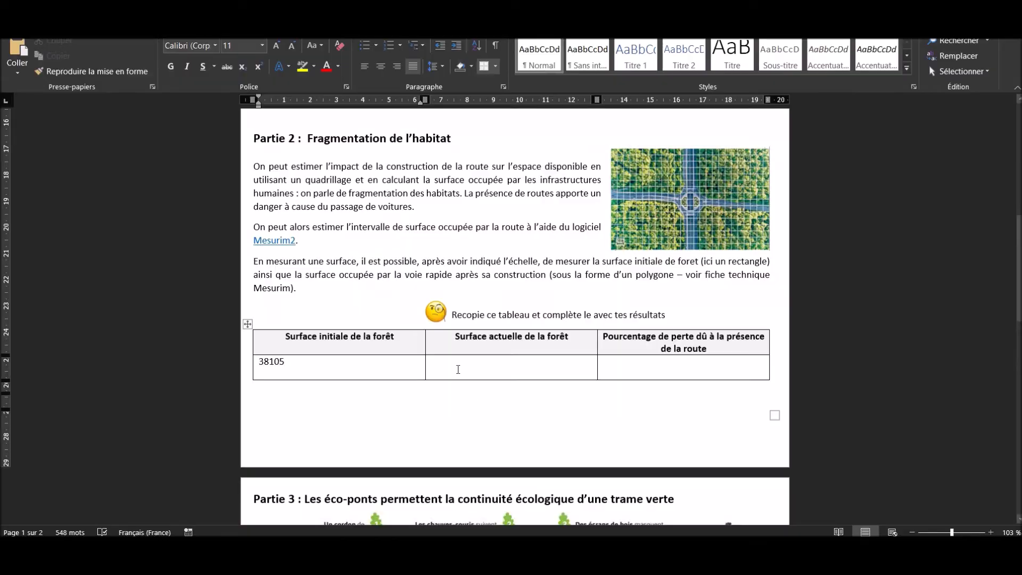
pyautogui.click(458, 370)
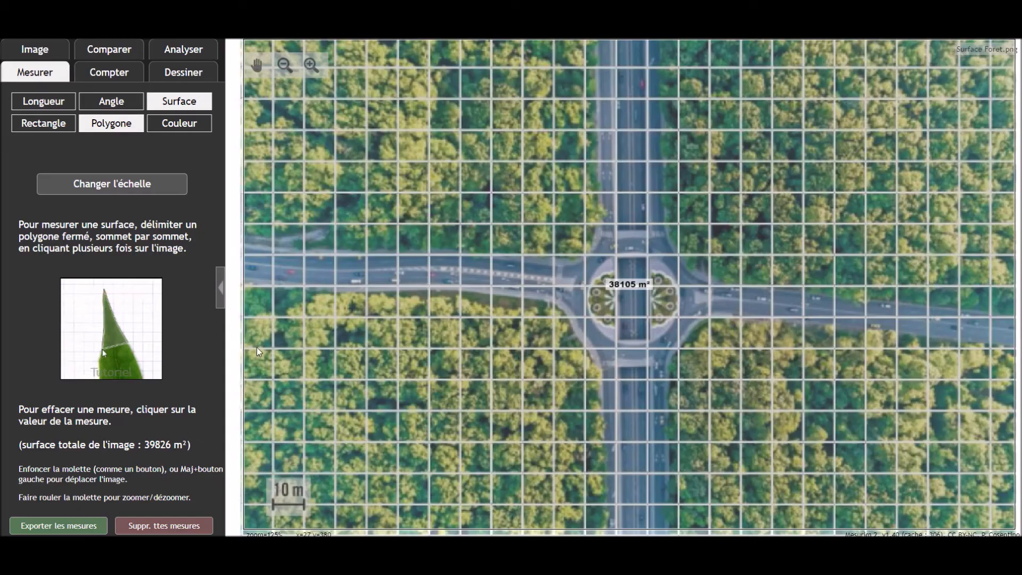
pyautogui.click(448, 290)
pyautogui.click(552, 302)
pyautogui.click(568, 321)
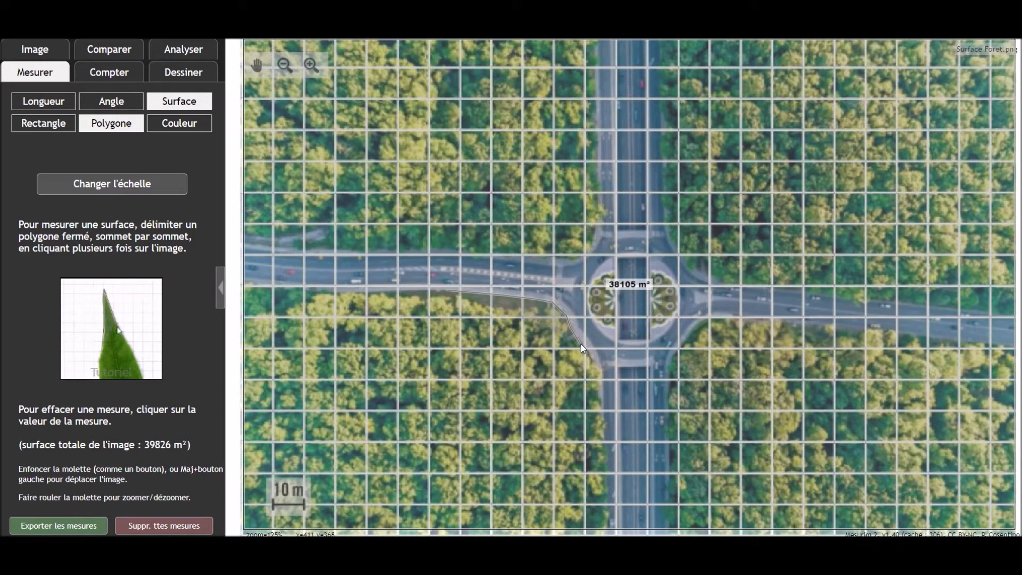
pyautogui.click(593, 360)
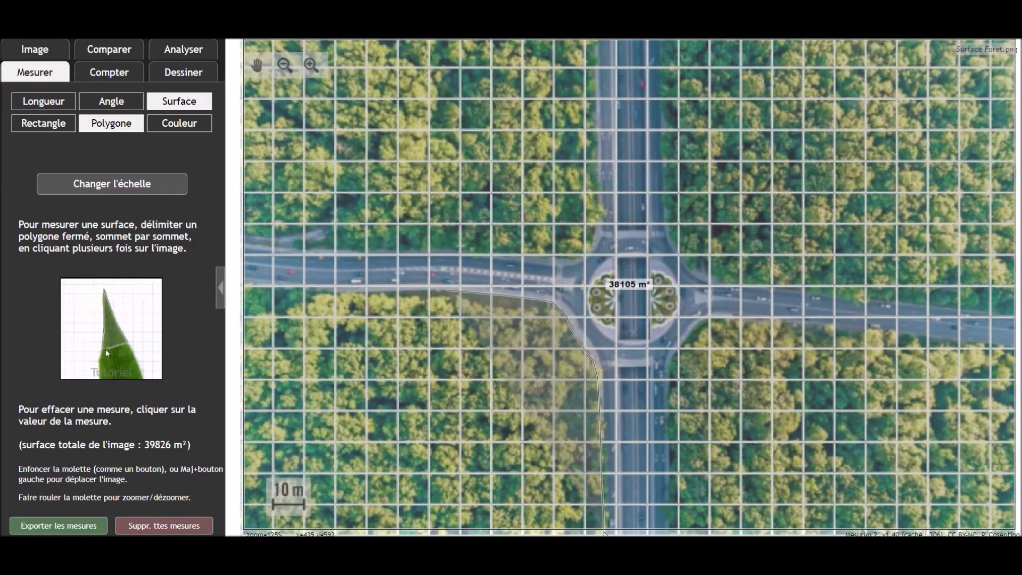
pyautogui.click(605, 532)
pyautogui.click(246, 531)
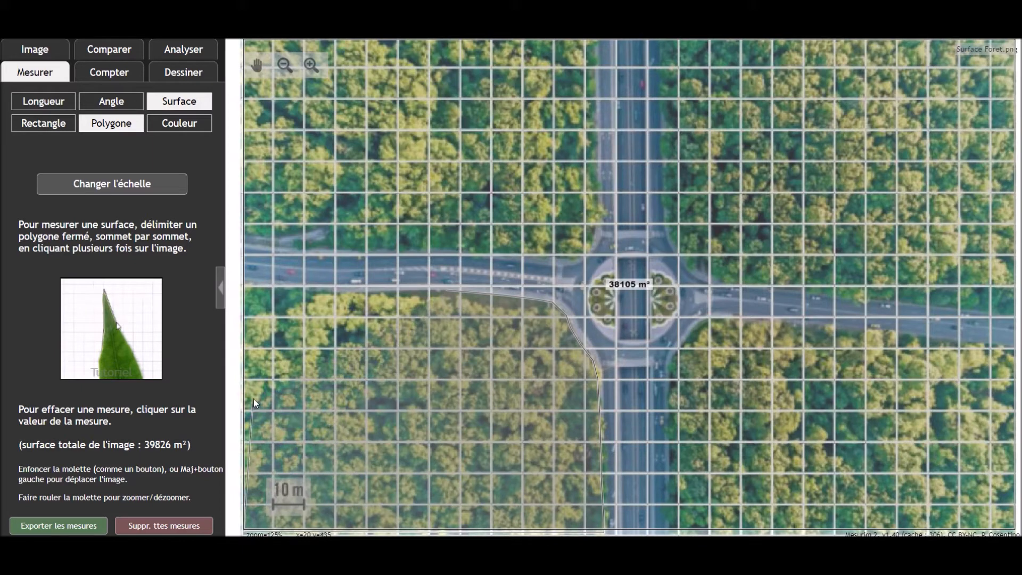
pyautogui.click(245, 285)
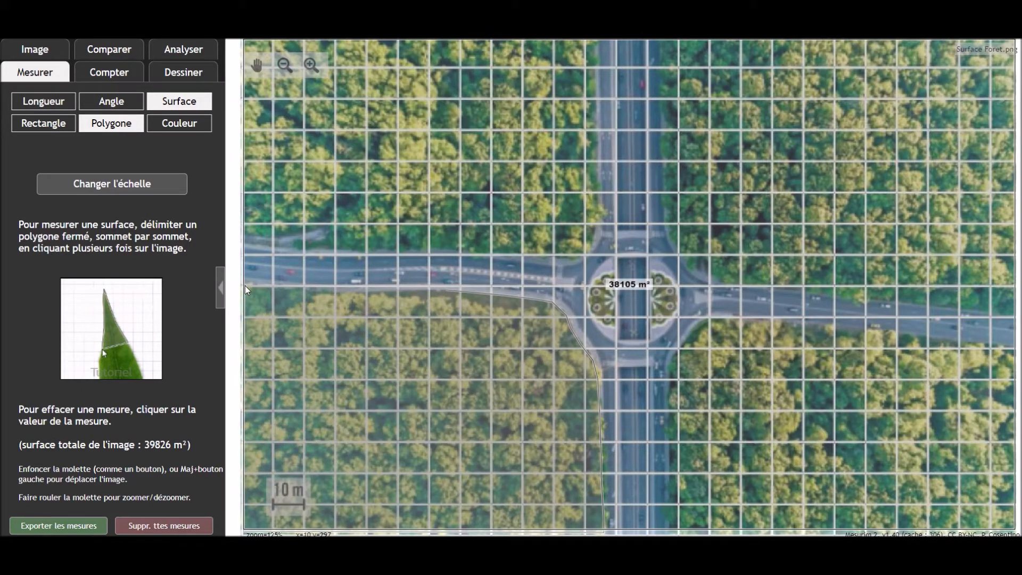
pyautogui.click(445, 290)
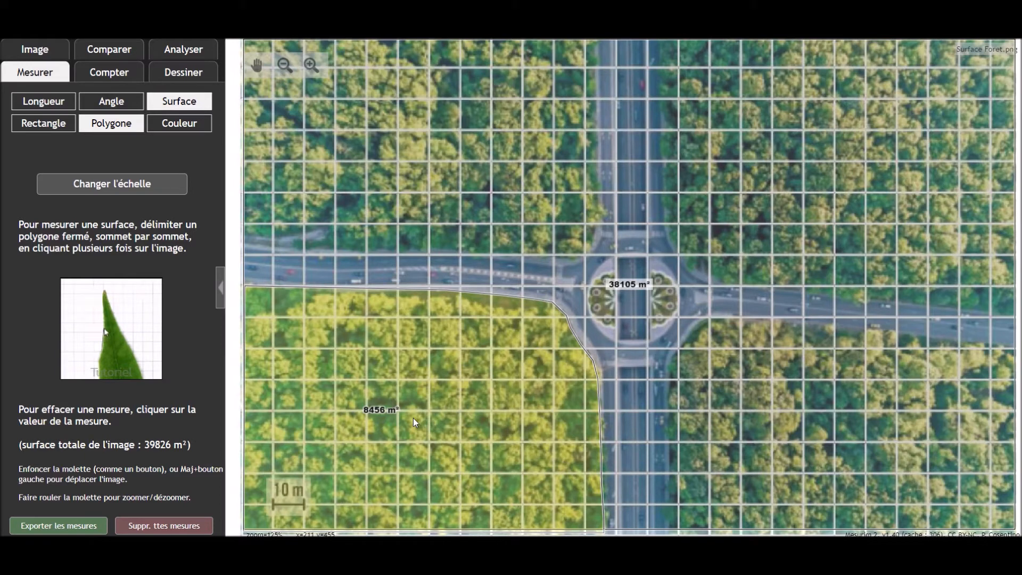
# - Outline the photo's upper-left forest block with a surface polygon, placing vertices along the road's upper edge
pyautogui.click(421, 255)
pyautogui.click(484, 255)
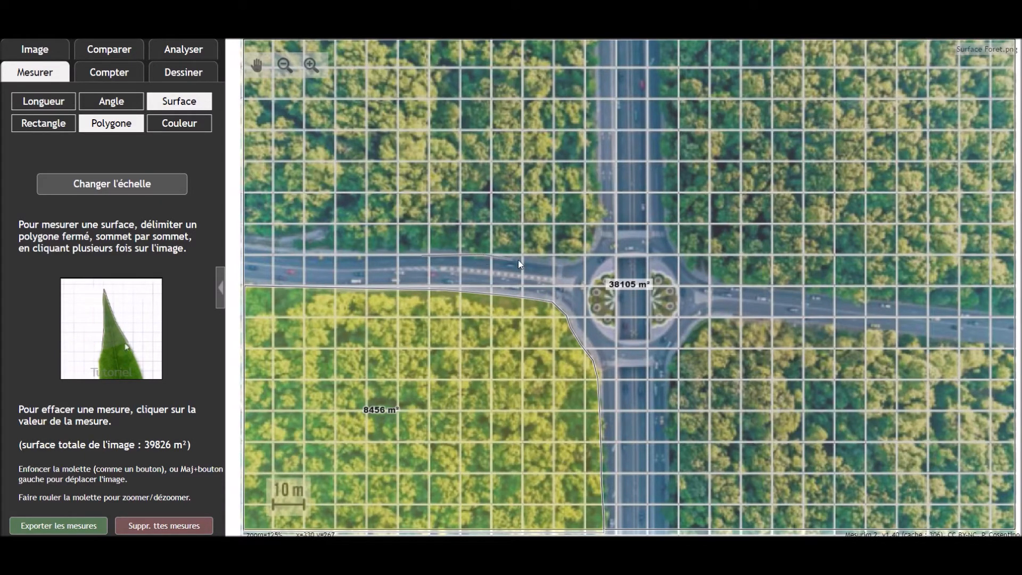
pyautogui.click(555, 261)
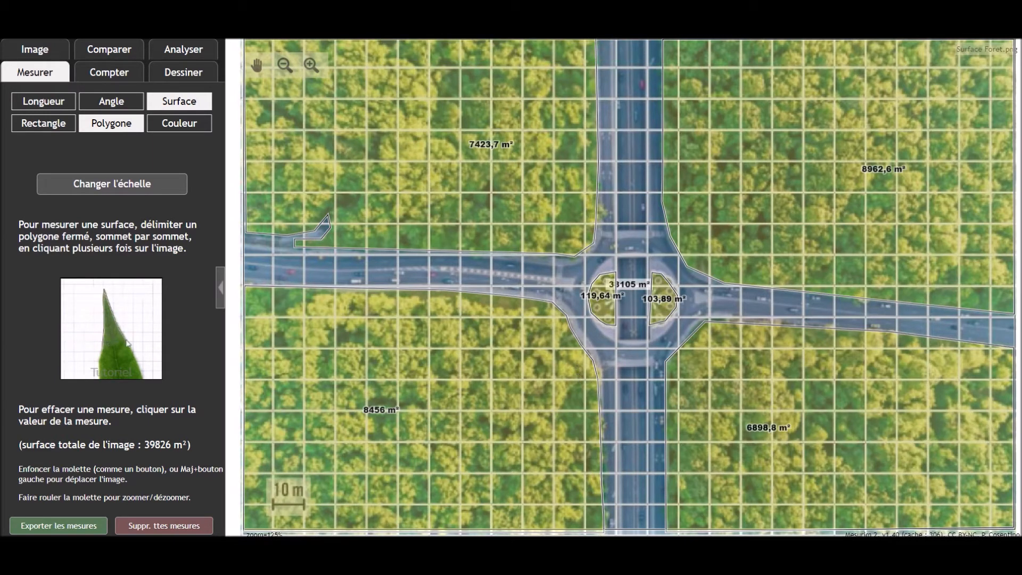
pyautogui.moveTo(578, 547)
pyautogui.click(649, 501)
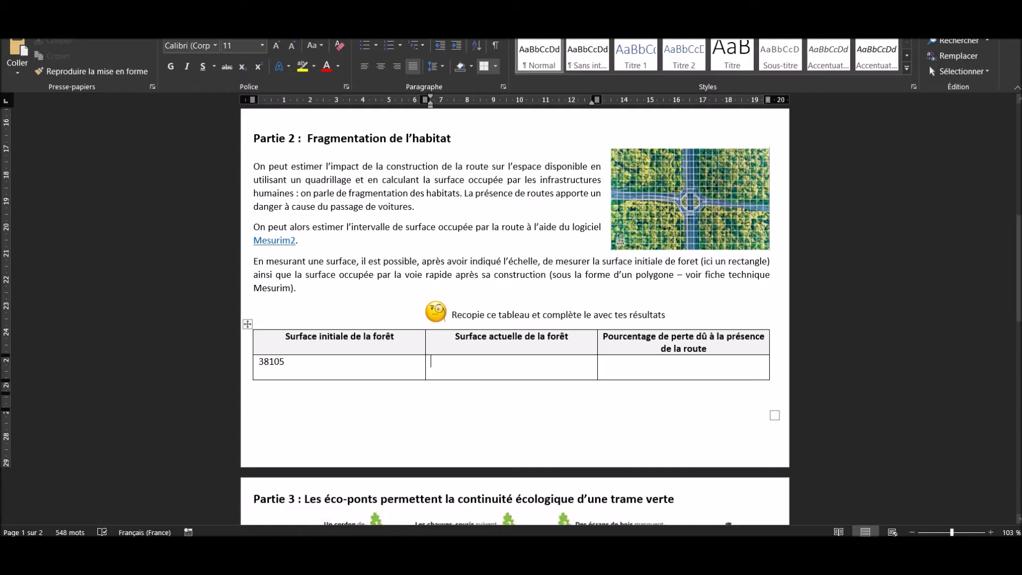
pyautogui.hotkey('alt', 'Tab')
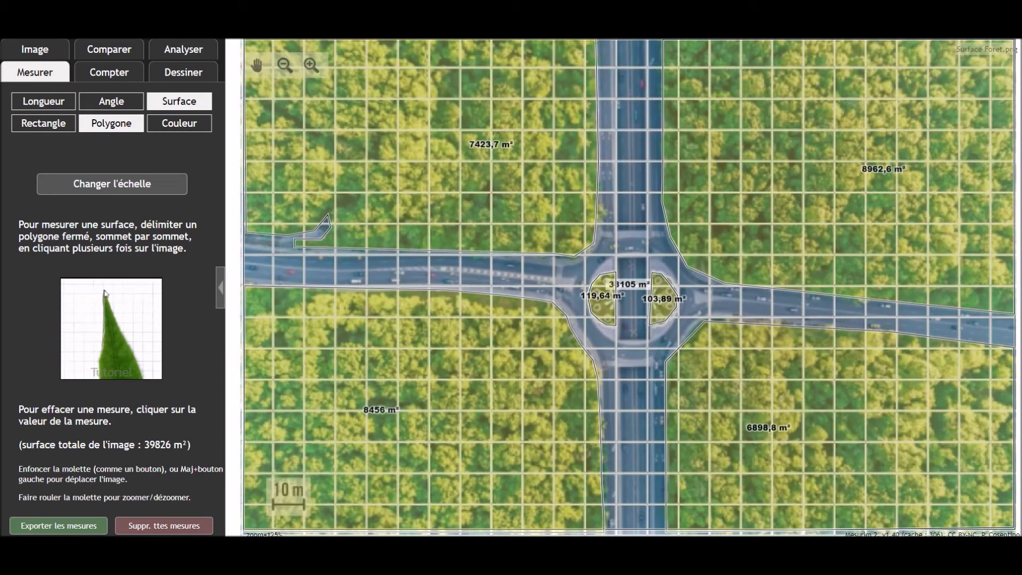
# - Open the calculator and add the four large forest block surfaces: 7423,7 + 8962,6 + 8456 + 6898,8
pyautogui.click(752, 547)
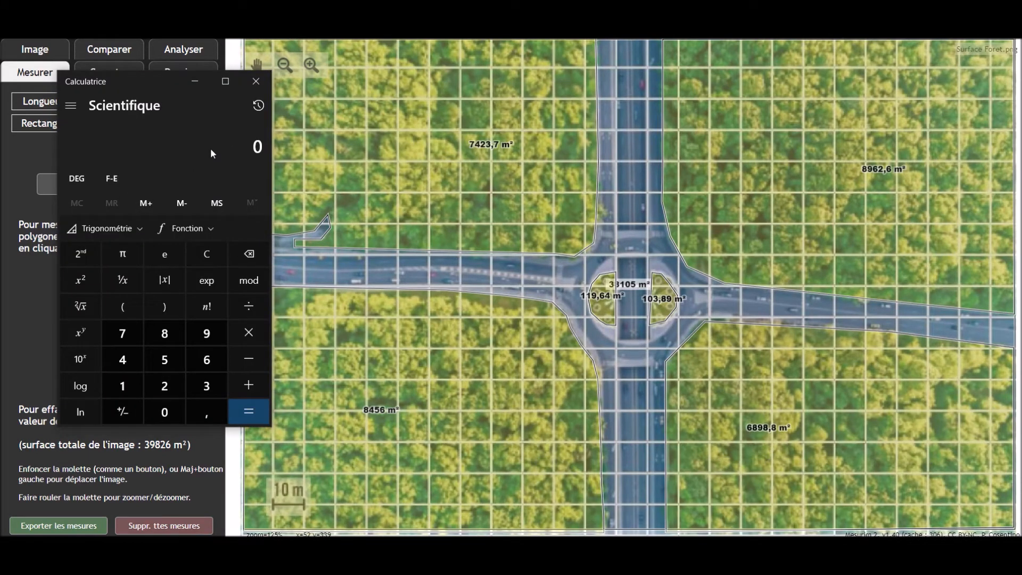
pyautogui.write('74 237,')
pyautogui.press('BackSpace')
pyautogui.press('BackSpace')
pyautogui.write(',7+8962,6+')
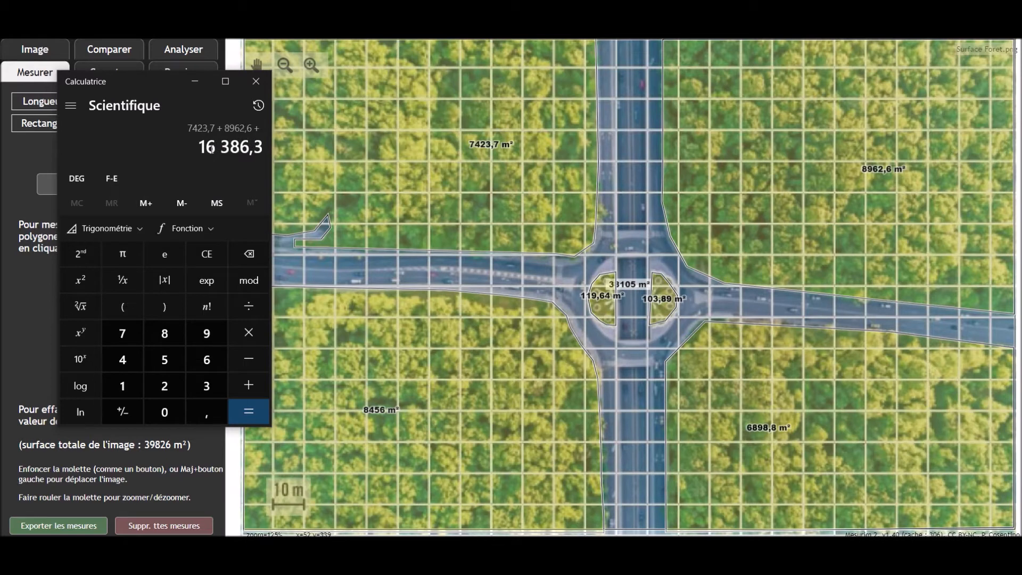
pyautogui.write('8456+')
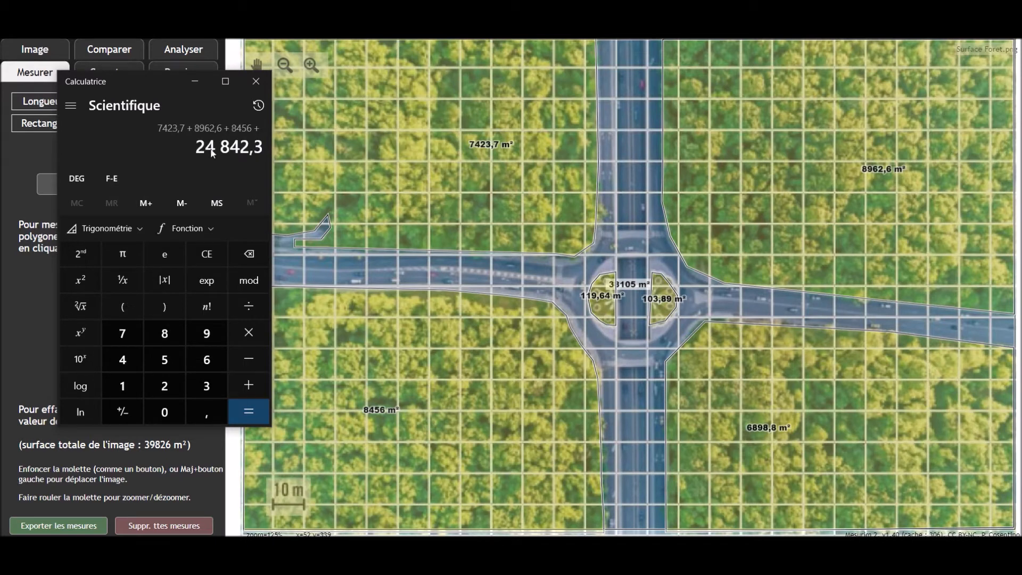
pyautogui.write('6898,8')
pyautogui.press('+')
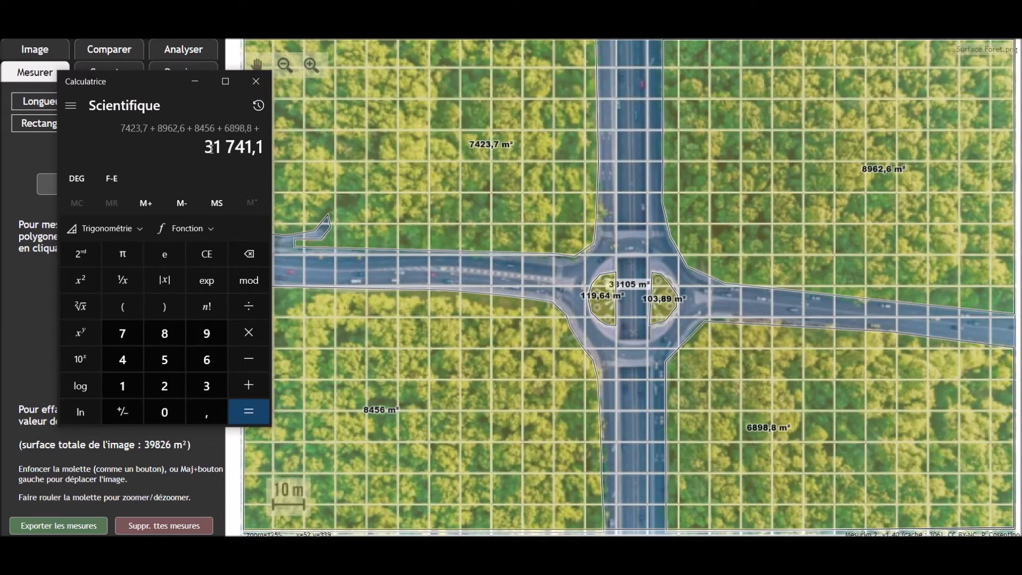
# - Add the two roundabout green areas, 119,64 and 103,89, to the sum and compute the total
pyautogui.write('11 964')
pyautogui.press('BackSpace')
pyautogui.press('BackSpace')
pyautogui.press('BackSpace')
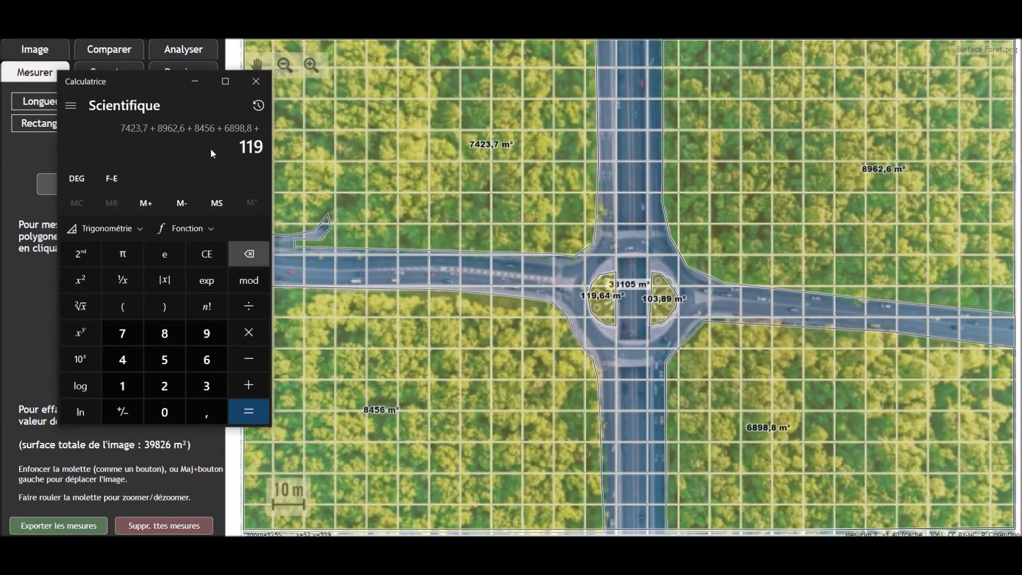
pyautogui.write('9,')
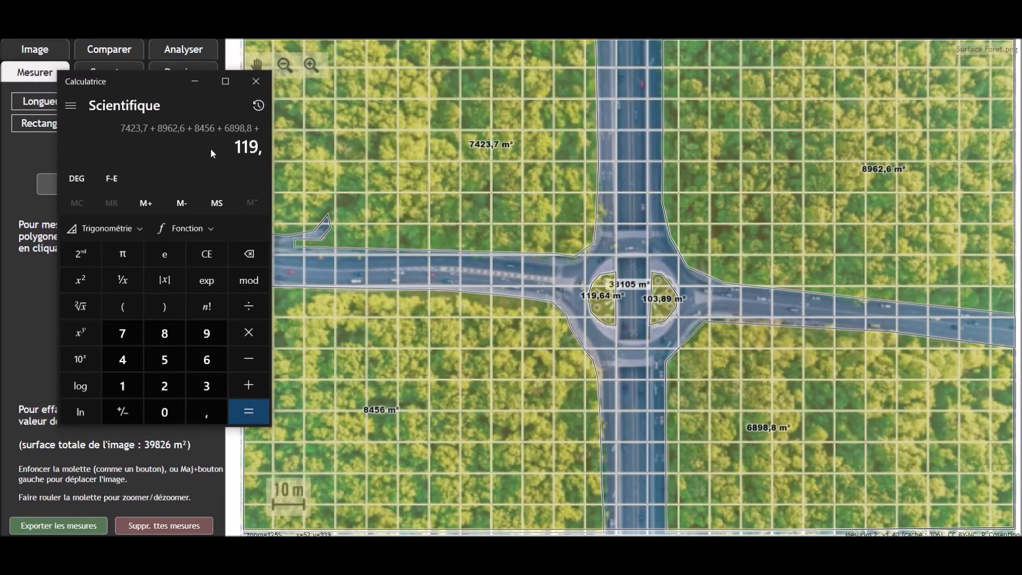
pyautogui.write('64')
pyautogui.press('+')
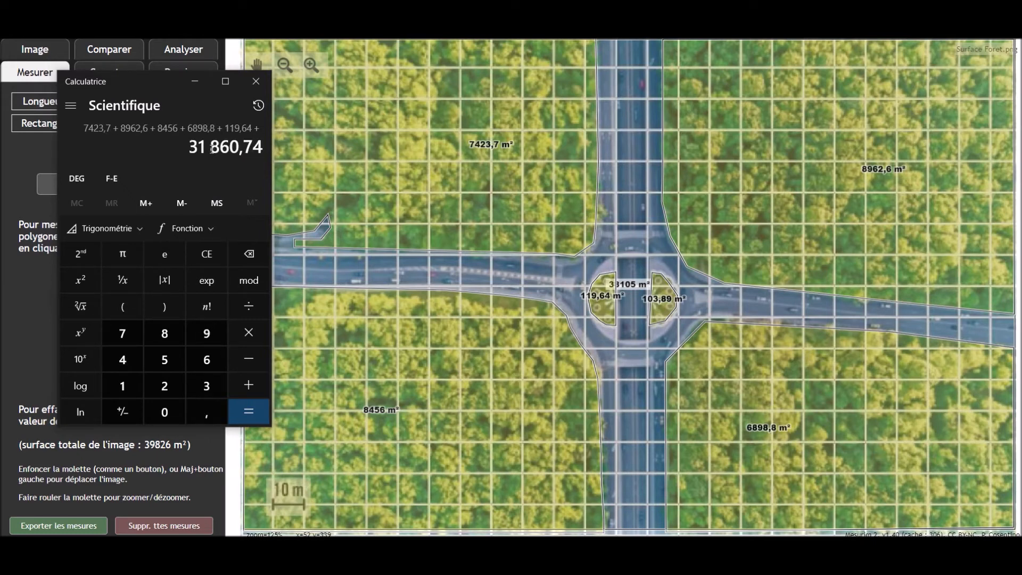
pyautogui.write('103,86')
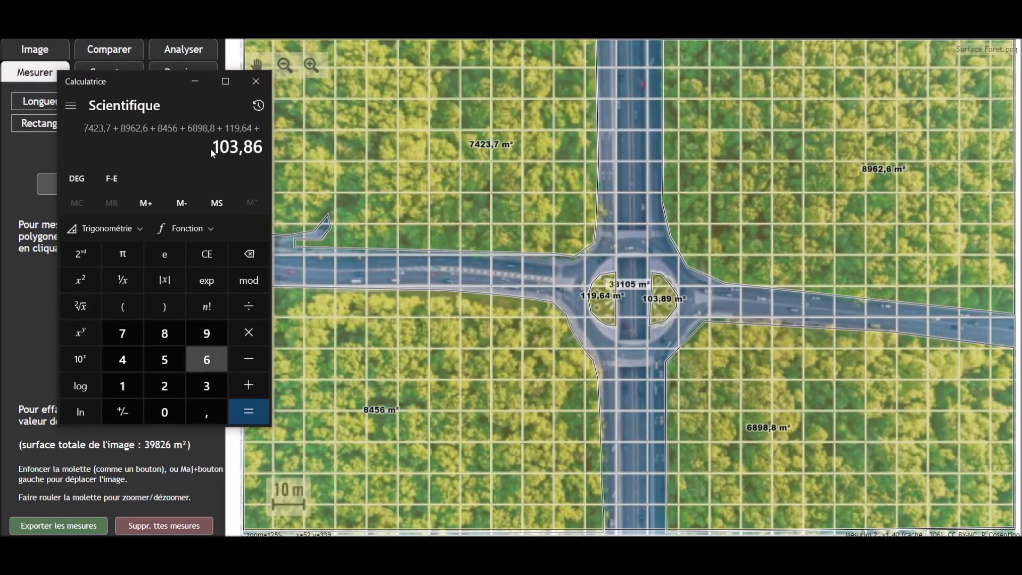
pyautogui.press('BackSpace')
pyautogui.write('9')
pyautogui.press('Return')
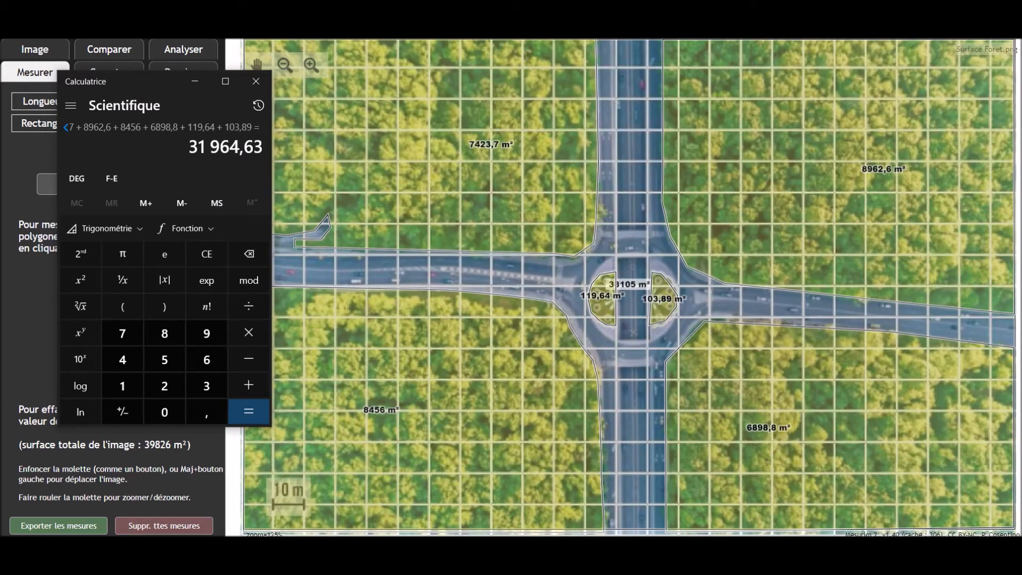
# - Switch to Word, enter 31965 under "Surface actuelle de la forêt", and place the cursor in the loss percentage cell
pyautogui.moveTo(597, 549)
pyautogui.click(660, 498)
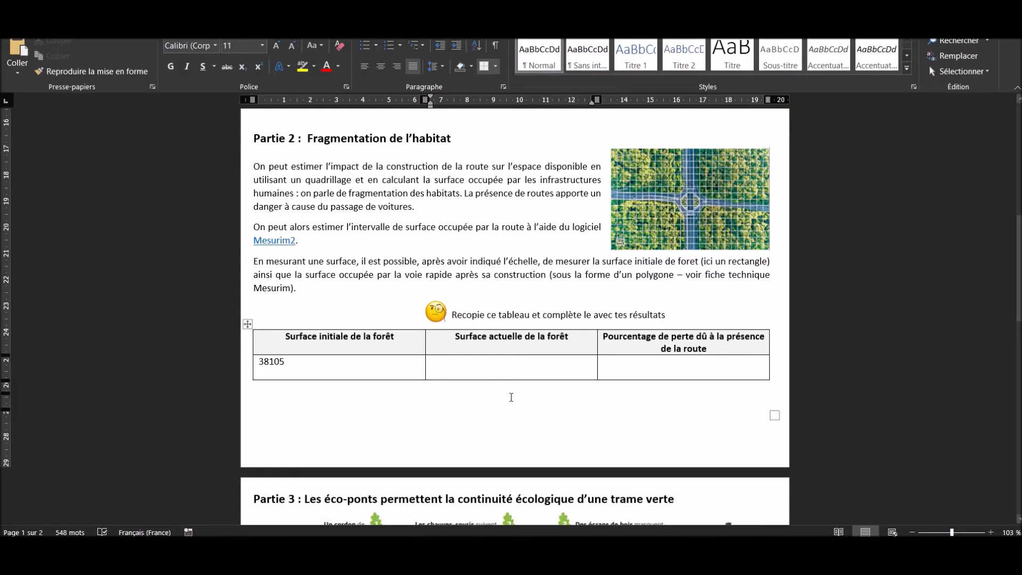
pyautogui.write('31965')
pyautogui.click(661, 370)
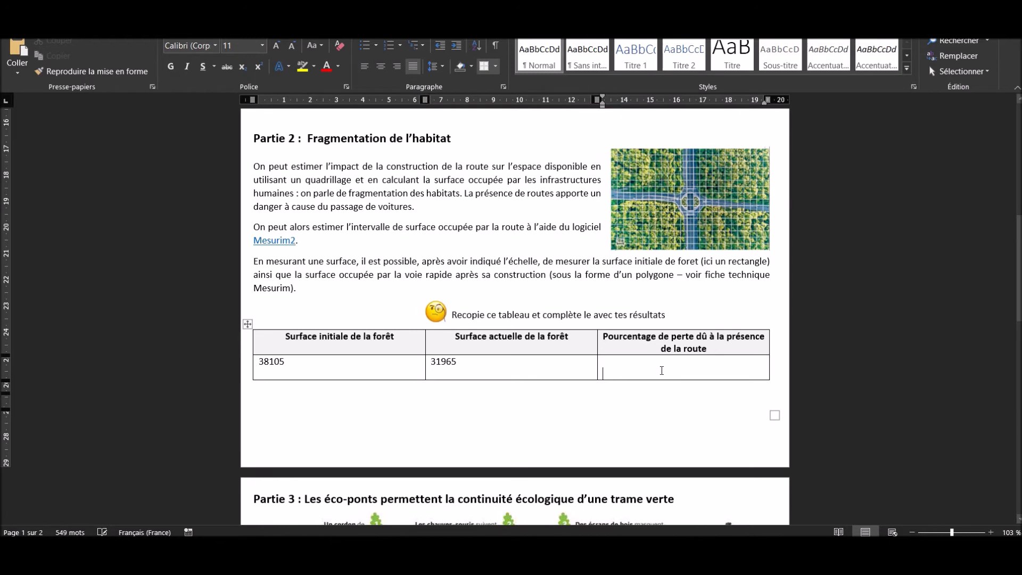